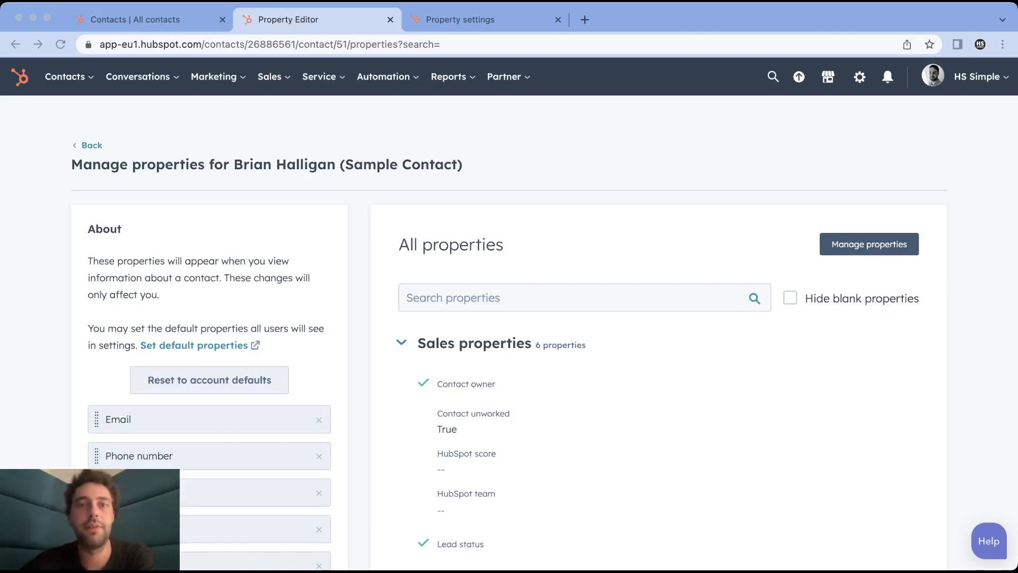
Search the contact's properties for first name and view the First name property's value history details
{"action": "left_click", "coordinate": [453, 297]}
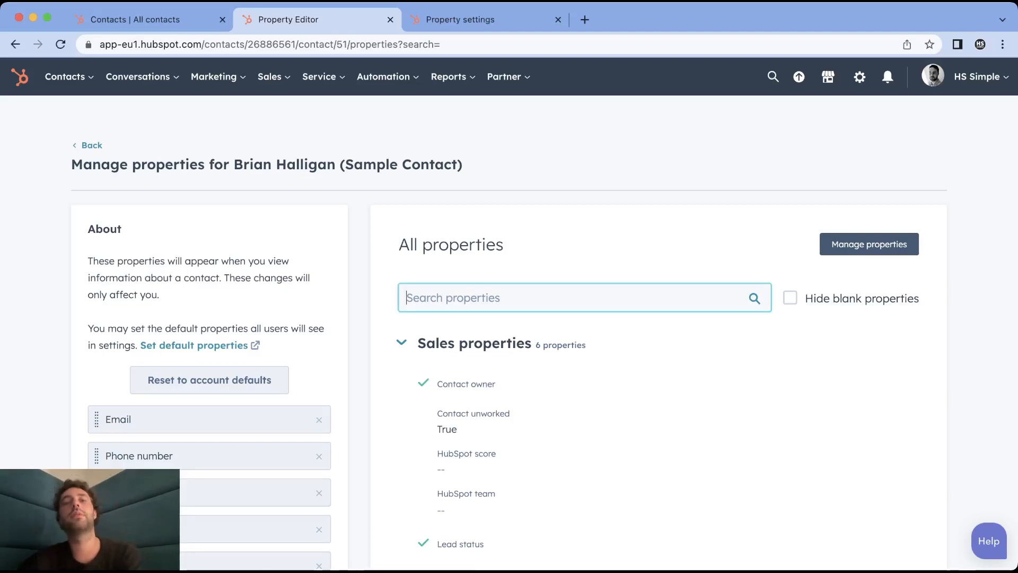
{"action": "type", "text": "first name"}
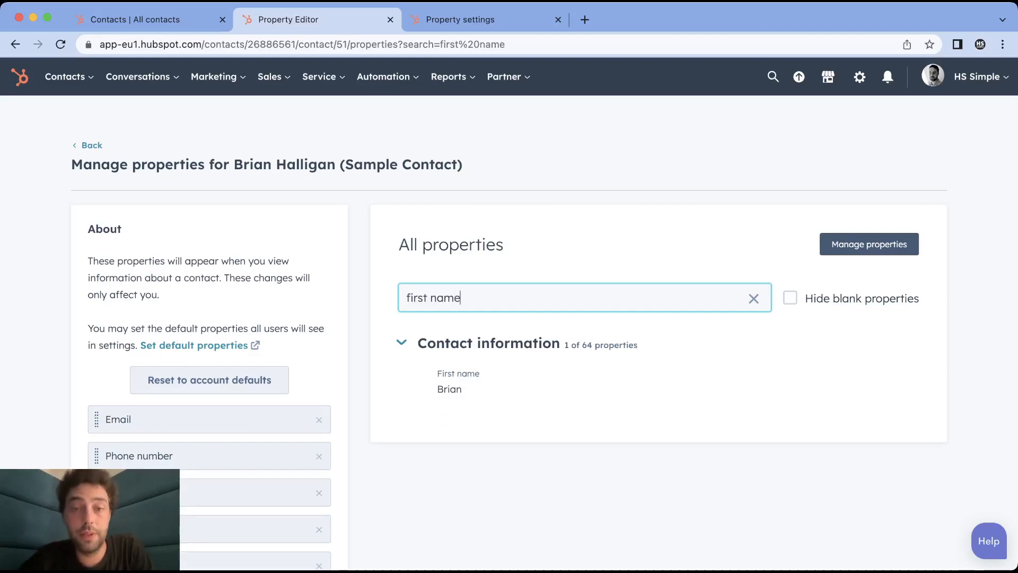
{"action": "mouse_move", "coordinate": [677, 382]}
{"action": "left_click", "coordinate": [449, 389]}
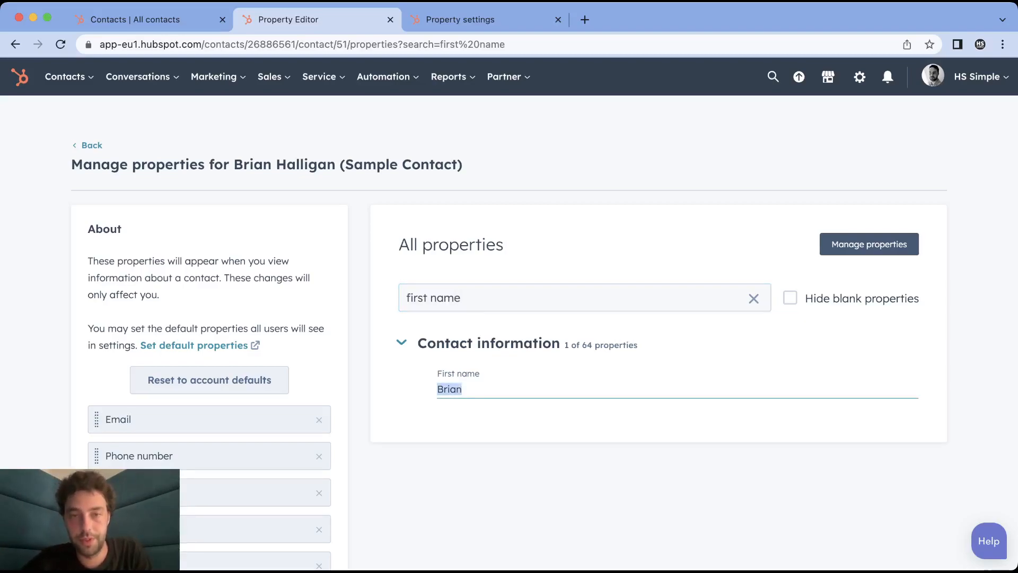
{"action": "key", "text": "Escape"}
{"action": "left_click", "coordinate": [803, 380]}
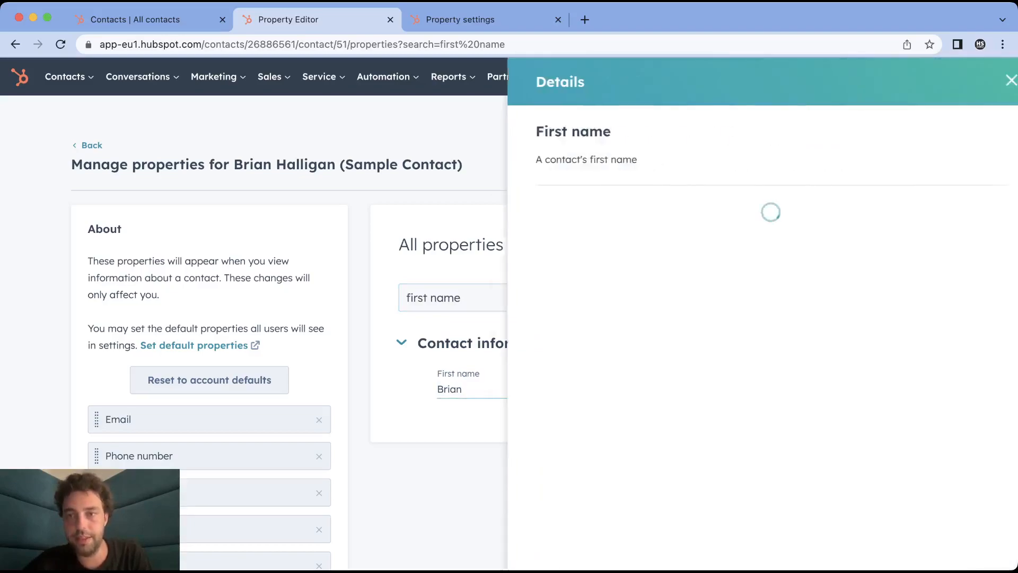
{"action": "left_click_drag", "start_coordinate": [851, 253], "coordinate": [898, 252]}
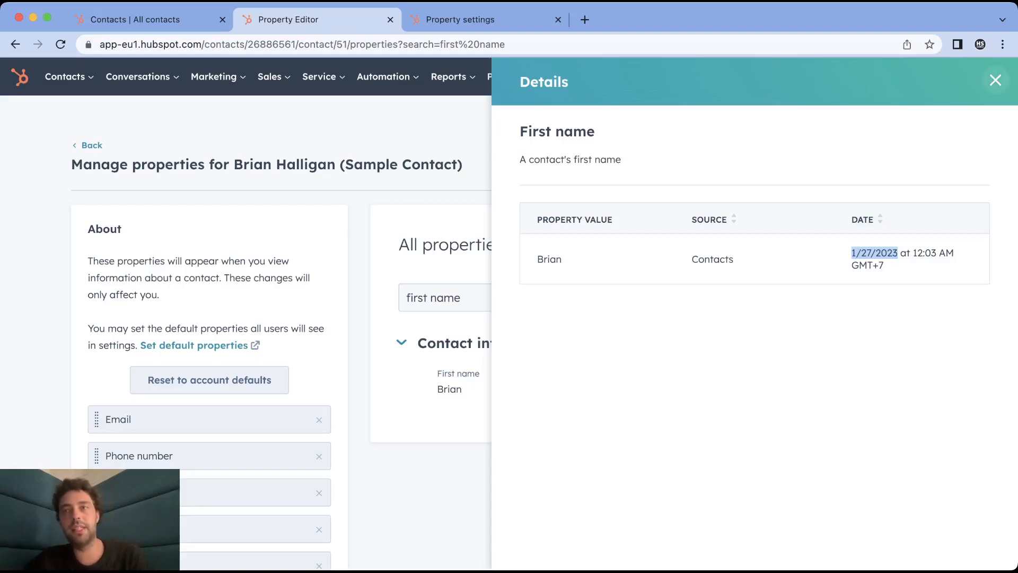
{"action": "left_click", "coordinate": [995, 80]}
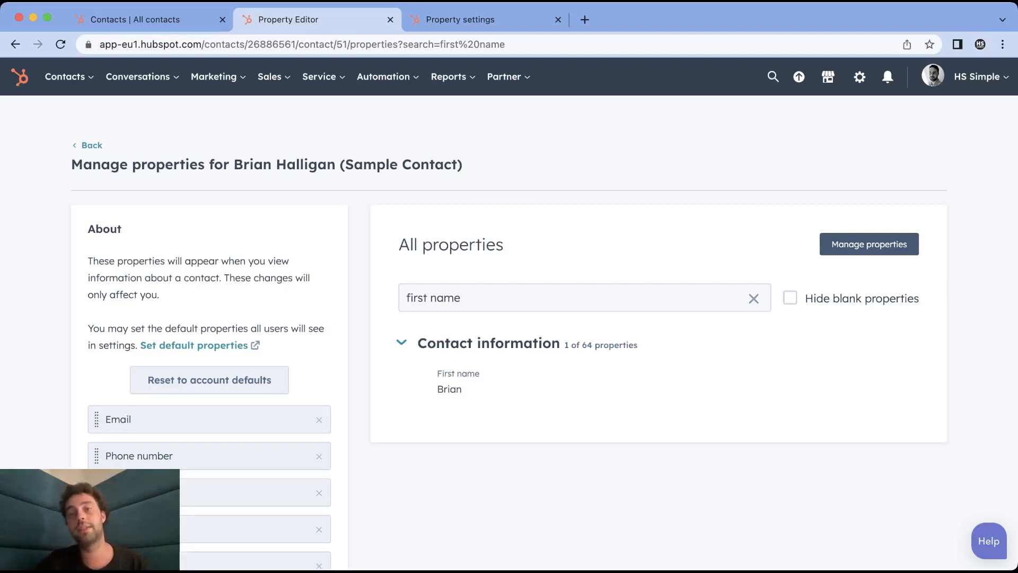
Search the contact's properties for workflow and view the WorkflowBox - EN property's value history details
{"action": "left_click", "coordinate": [753, 298]}
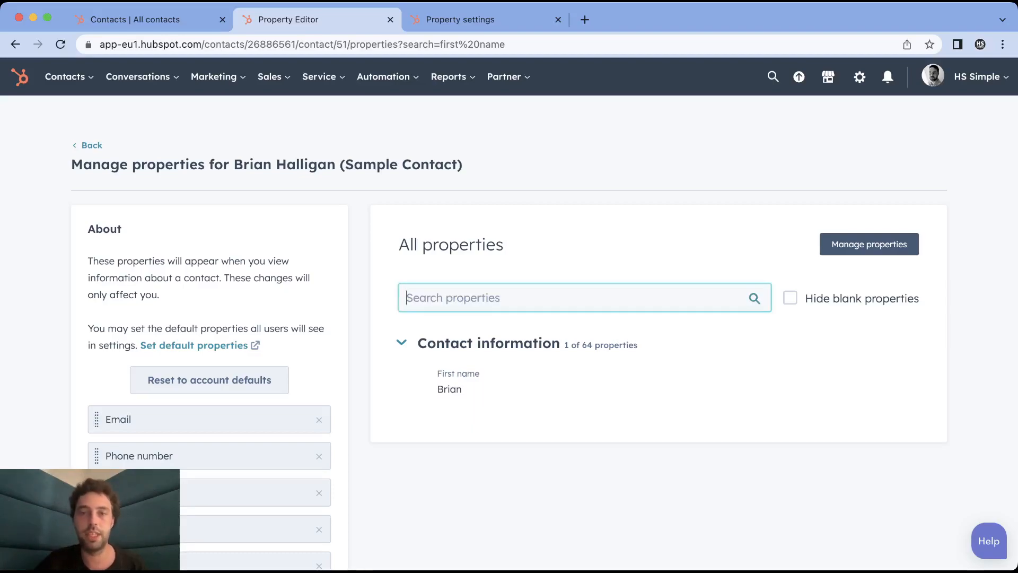
{"action": "type", "text": "workflow b"}
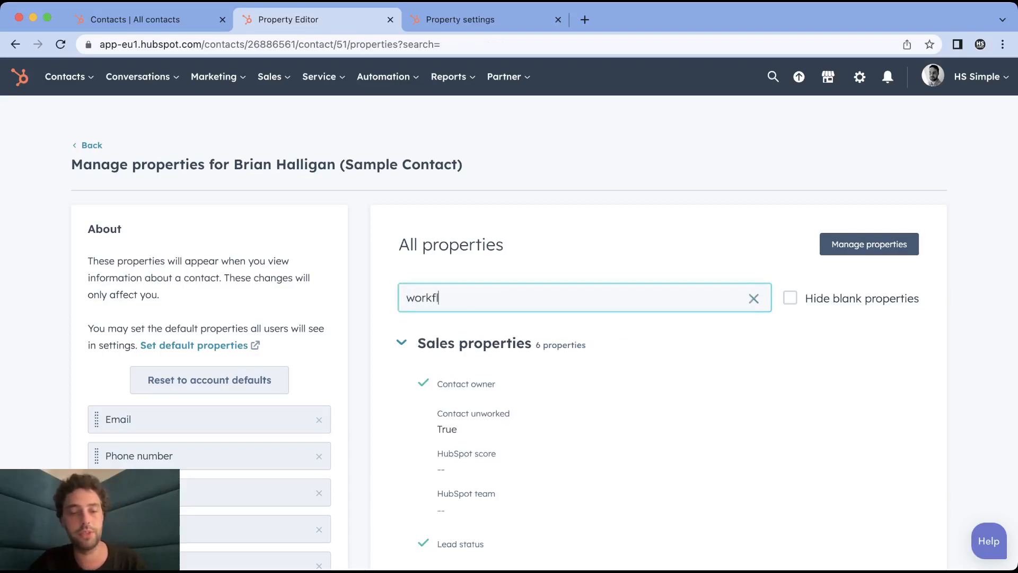
{"action": "key", "text": "BackSpace"}
{"action": "key", "text": "BackSpace"}
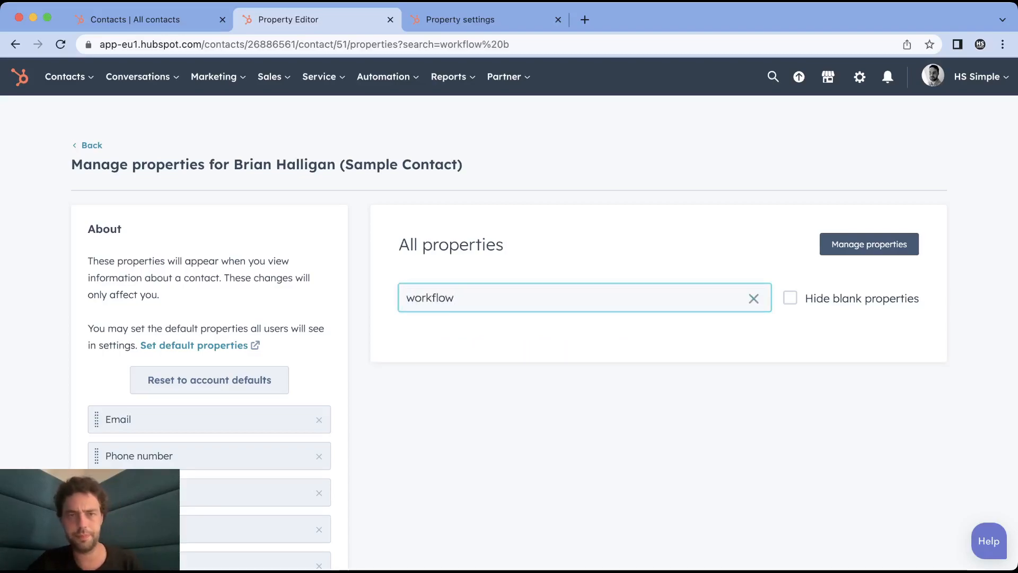
{"action": "scroll", "coordinate": [636, 461], "scroll_direction": "down", "scroll_amount": 2}
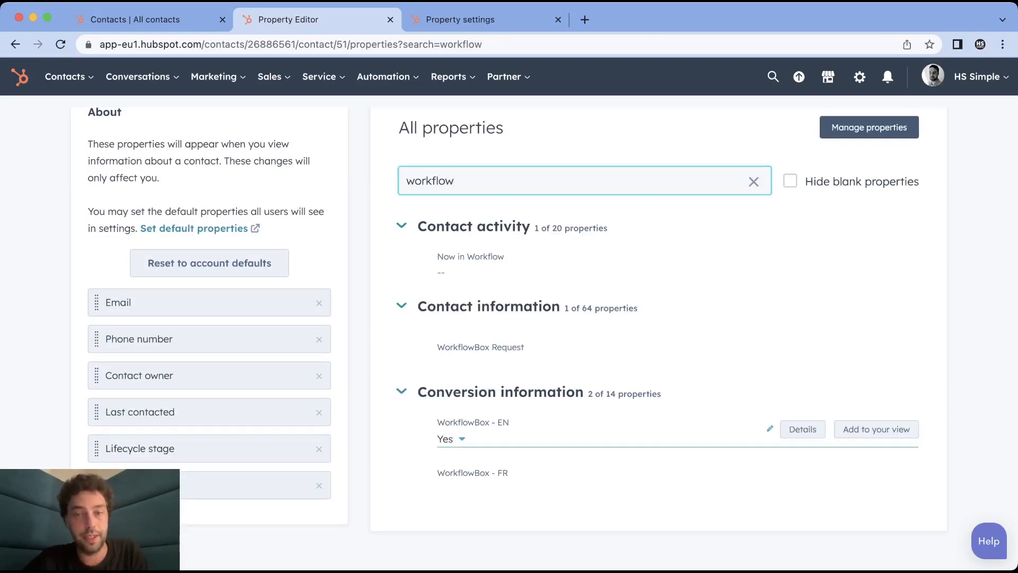
{"action": "left_click", "coordinate": [802, 429]}
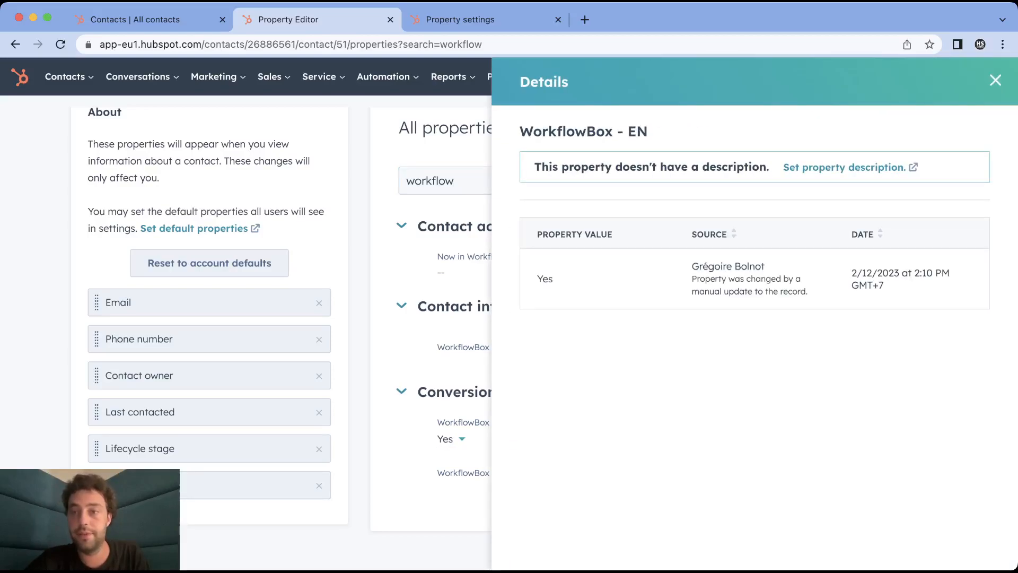
{"action": "left_click_drag", "start_coordinate": [852, 273], "coordinate": [899, 272]}
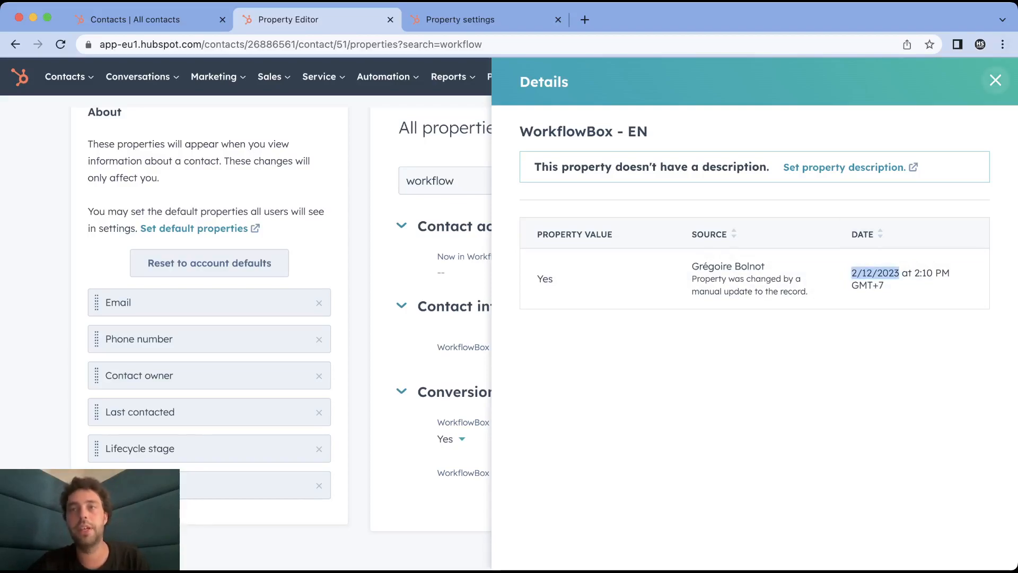
{"action": "left_click", "coordinate": [995, 80]}
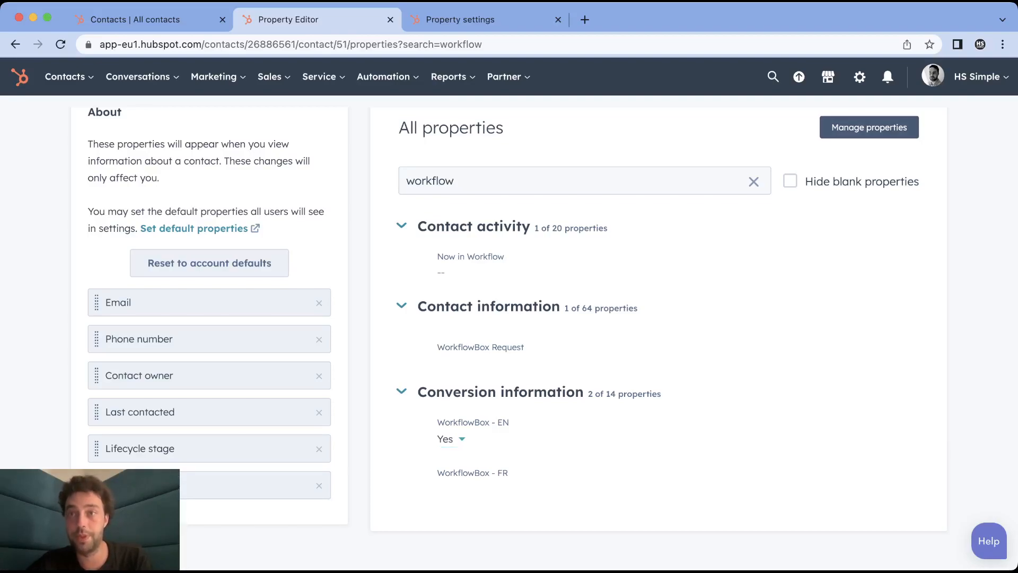
Start a new contact property in the Contact activity group labelled First access to lead magnet EN
{"action": "left_click", "coordinate": [860, 76]}
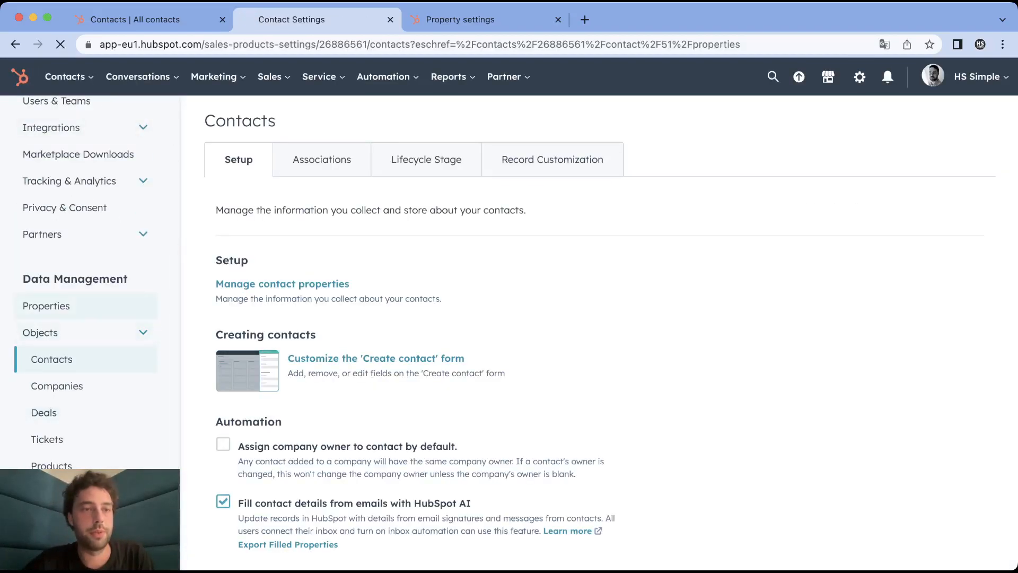
{"action": "left_click", "coordinate": [45, 315]}
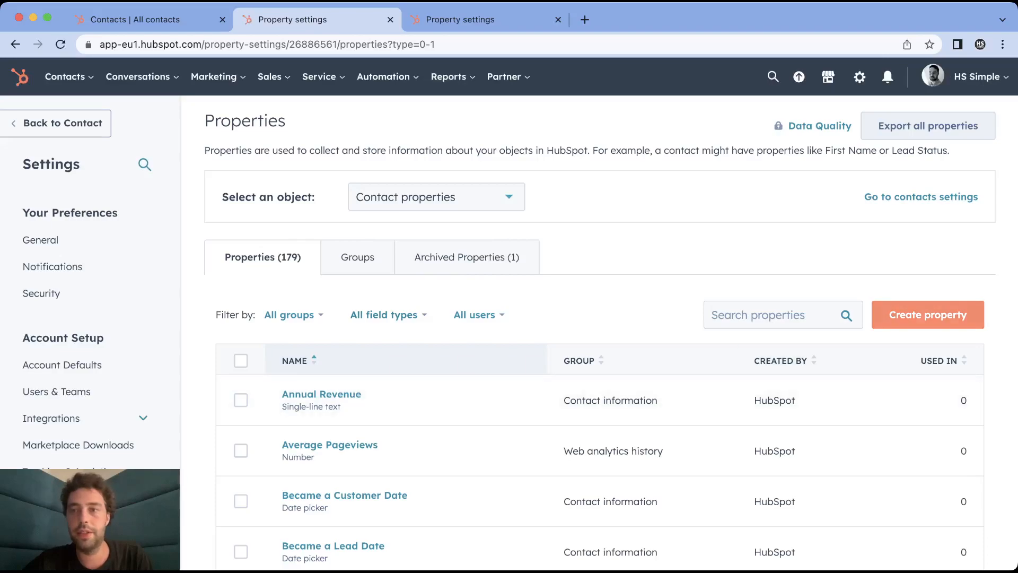
{"action": "left_click", "coordinate": [927, 314]}
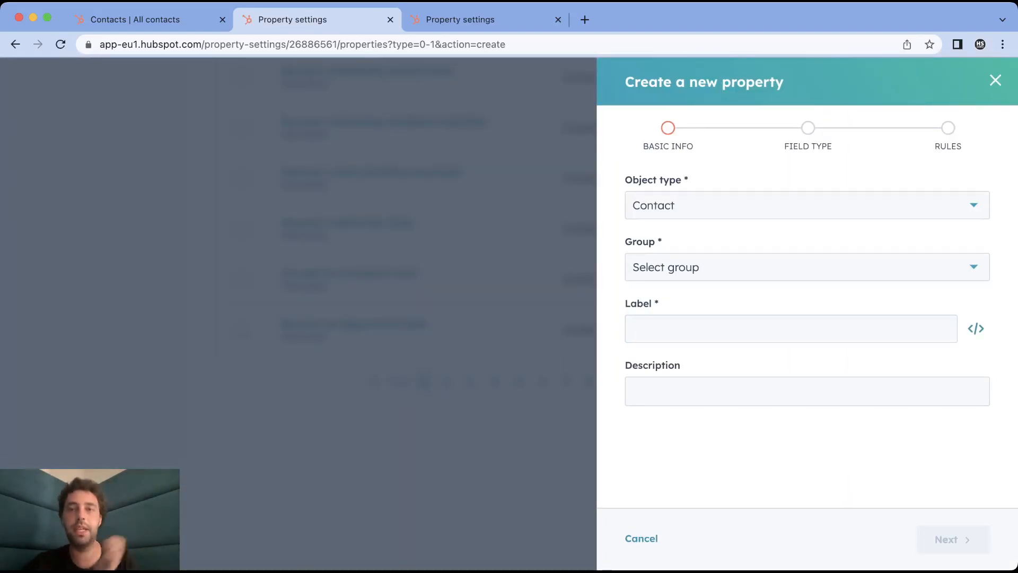
{"action": "left_click", "coordinate": [807, 267]}
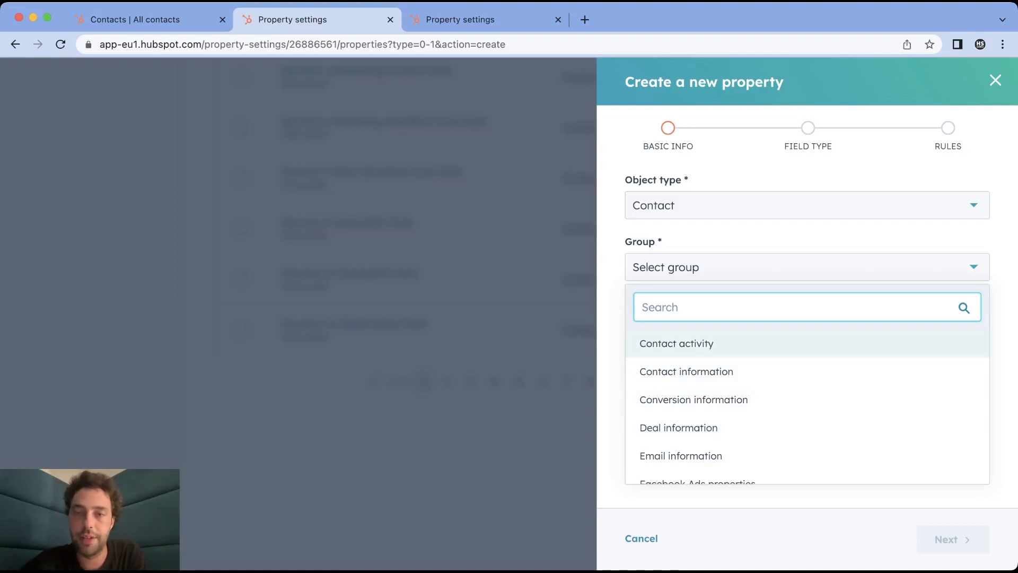
{"action": "left_click", "coordinate": [684, 343]}
{"action": "left_click", "coordinate": [684, 329]}
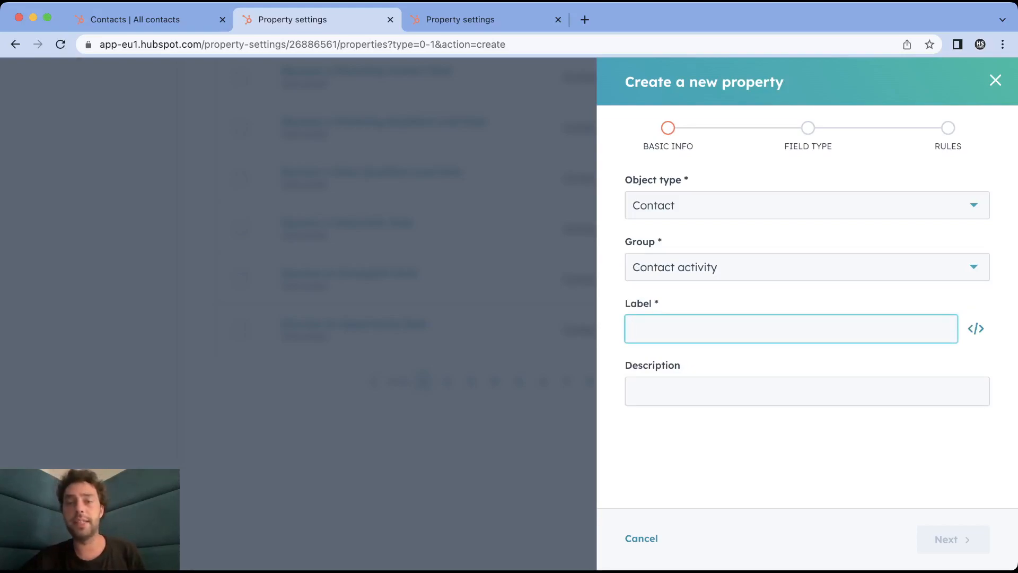
{"action": "type", "text": "First "}
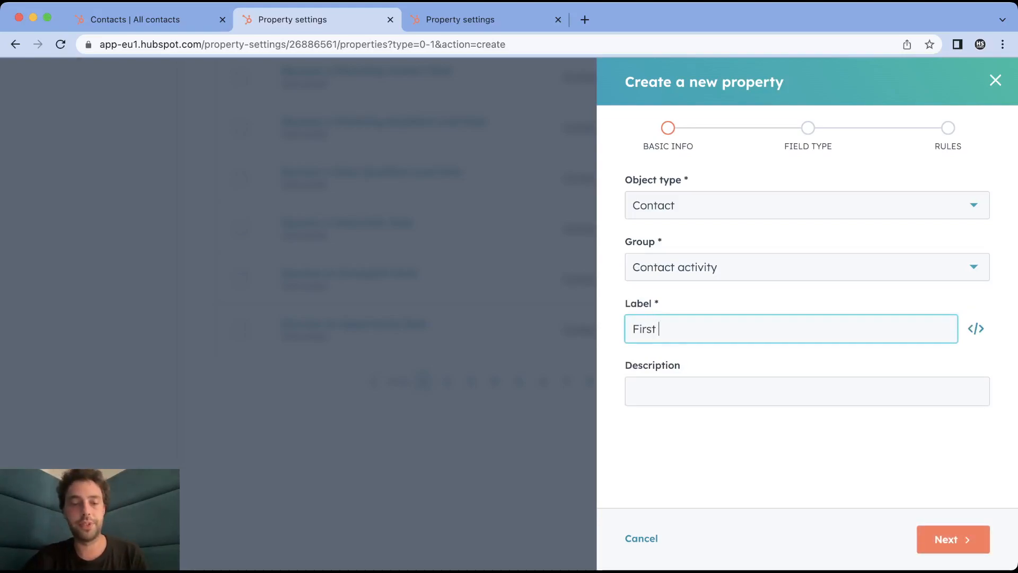
{"action": "type", "text": "access to lea"}
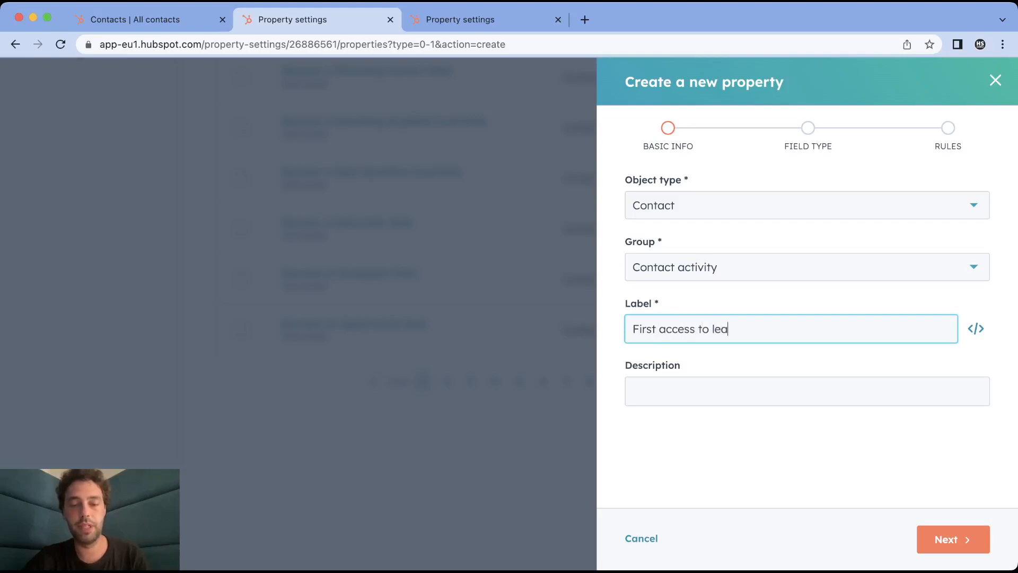
{"action": "type", "text": "d magnet EN"}
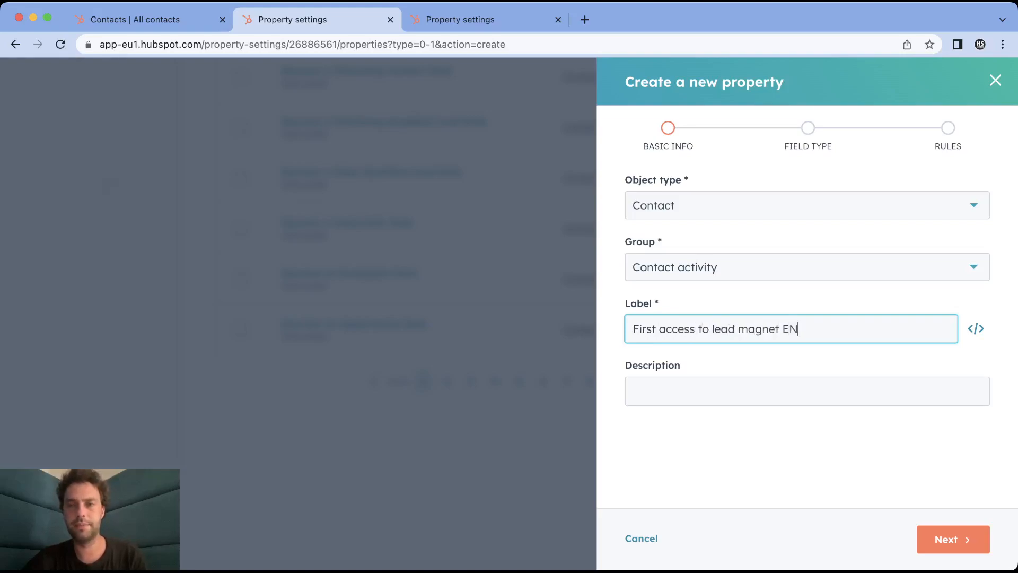
{"action": "left_click", "coordinate": [952, 539]}
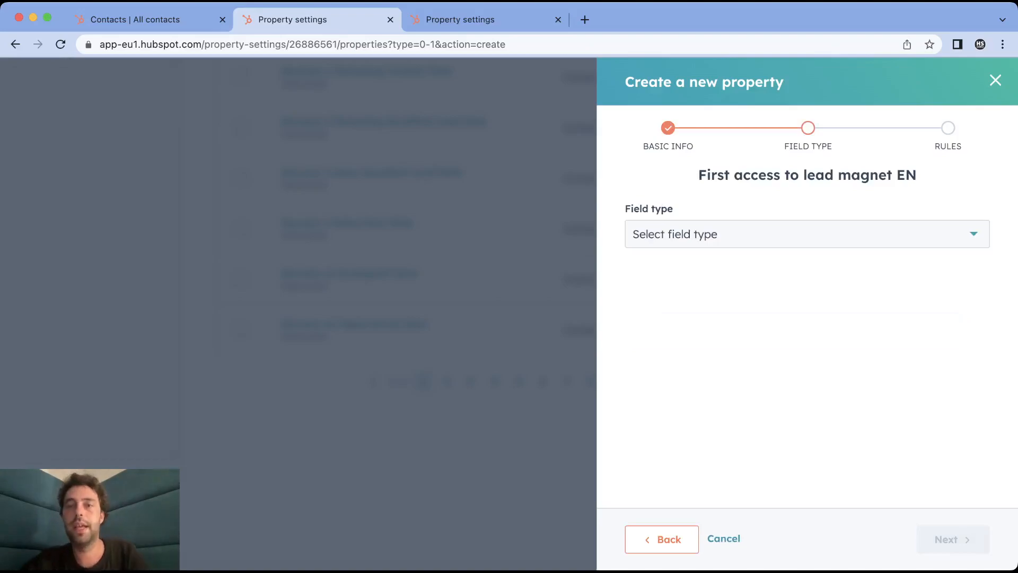
Set the new property's field type to Date picker and finish creating it
{"action": "left_click", "coordinate": [807, 234]}
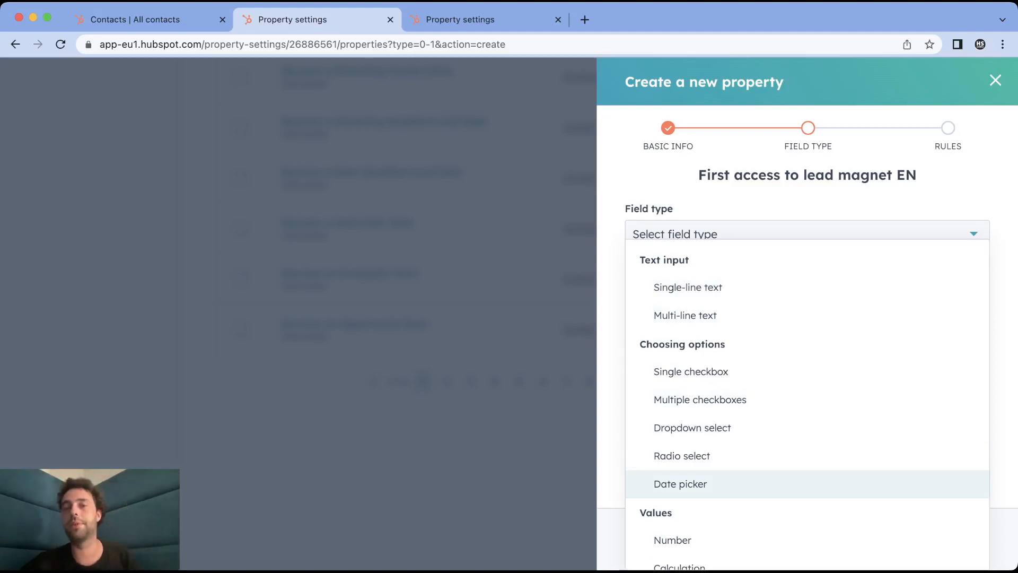
{"action": "left_click", "coordinate": [680, 483]}
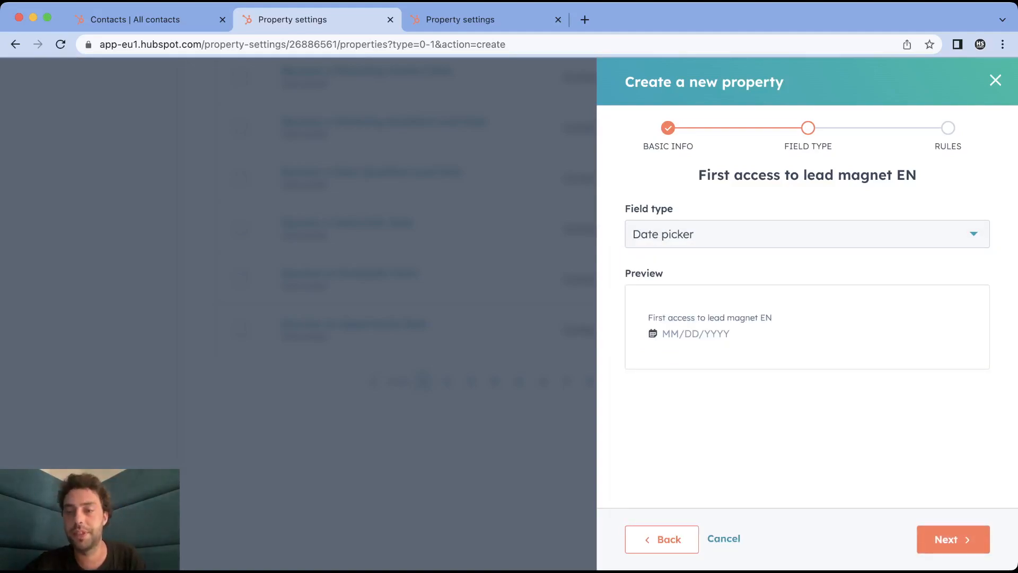
{"action": "left_click", "coordinate": [953, 539]}
{"action": "left_click", "coordinate": [950, 539]}
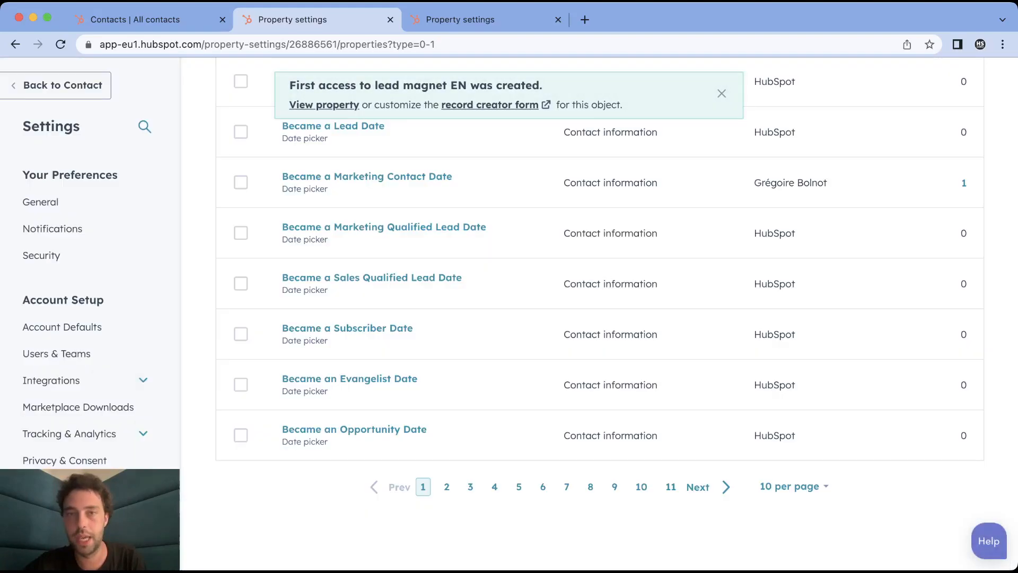
Create a new blank contact-based workflow from scratch
{"action": "scroll", "coordinate": [790, 479], "scroll_direction": "up", "scroll_amount": 7}
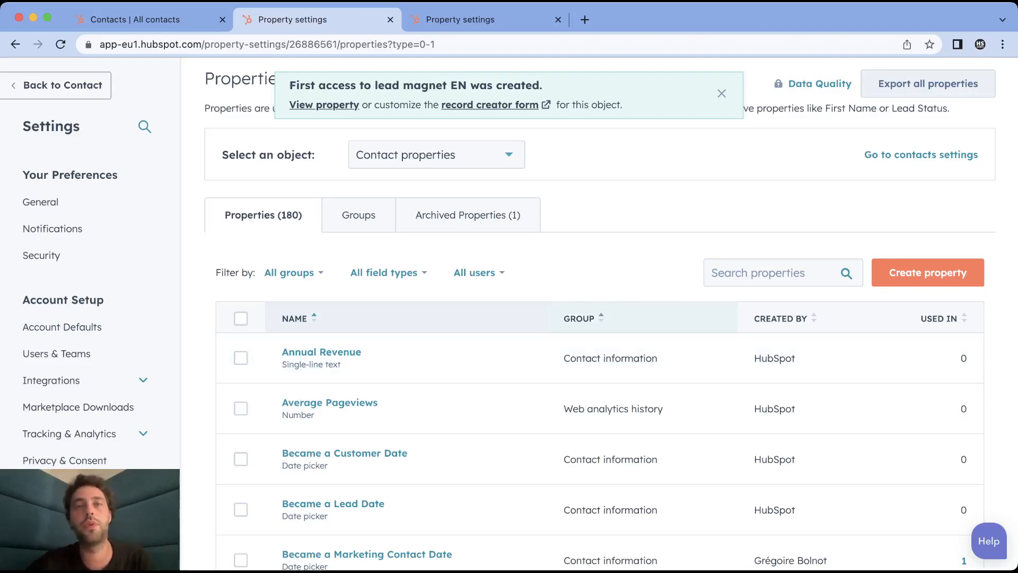
{"action": "scroll", "coordinate": [599, 318], "scroll_direction": "up", "scroll_amount": 2}
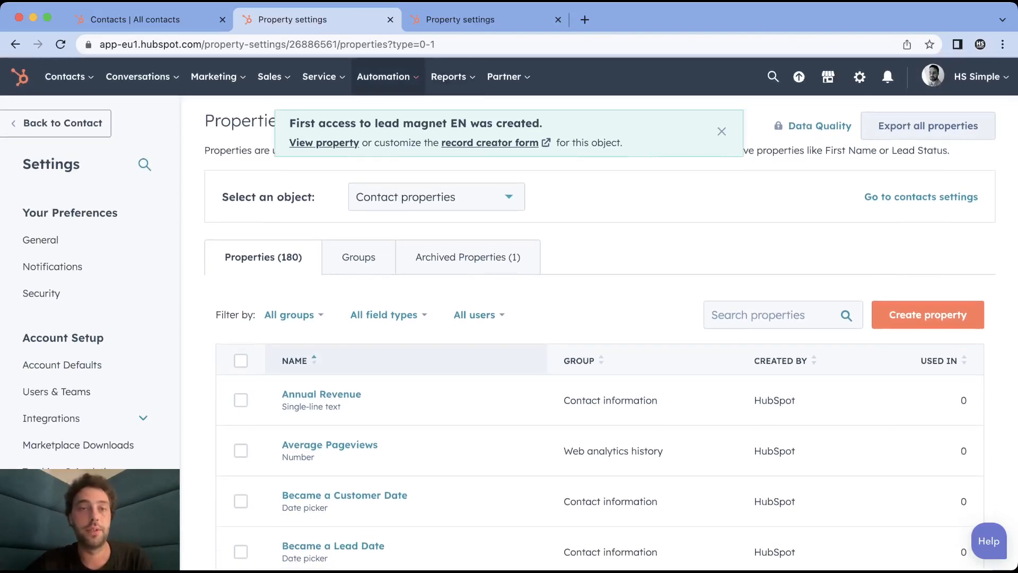
{"action": "left_click", "coordinate": [383, 77]}
{"action": "left_click", "coordinate": [387, 146]}
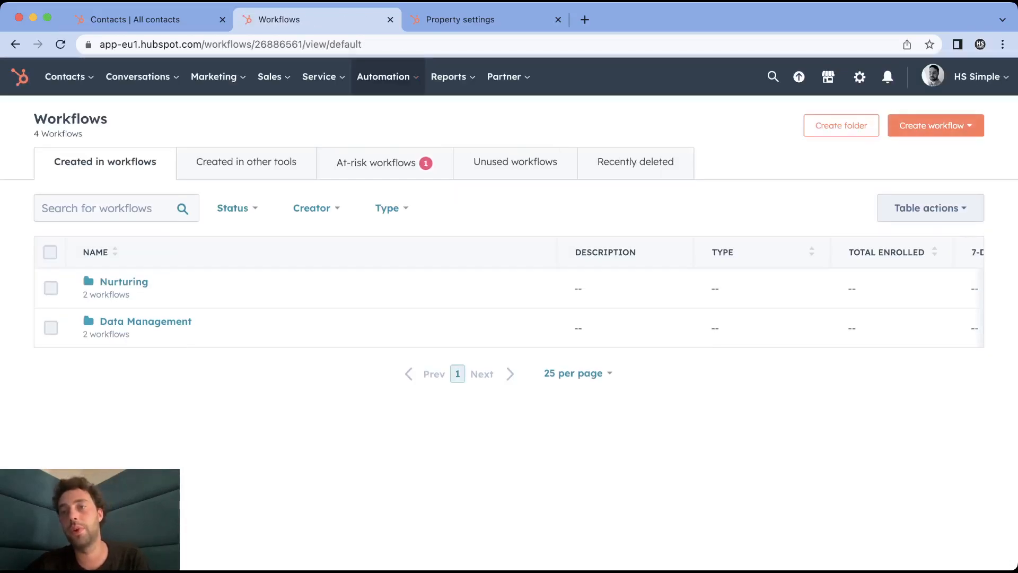
{"action": "left_click", "coordinate": [934, 125]}
{"action": "left_click", "coordinate": [933, 159]}
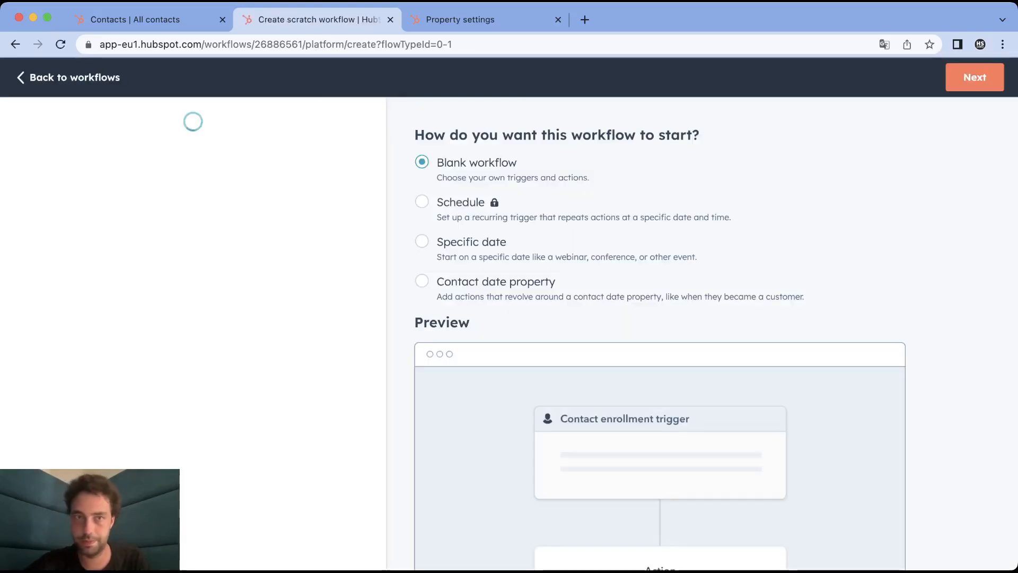
{"action": "scroll", "coordinate": [193, 424], "scroll_direction": "down", "scroll_amount": 5}
{"action": "scroll", "coordinate": [193, 424], "scroll_direction": "up", "scroll_amount": 5}
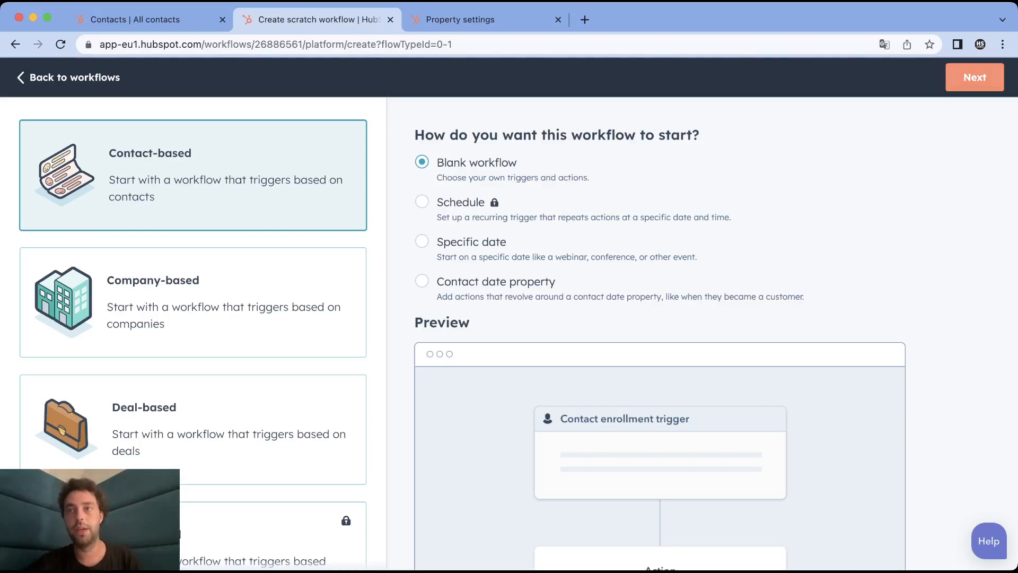
{"action": "left_click", "coordinate": [975, 77]}
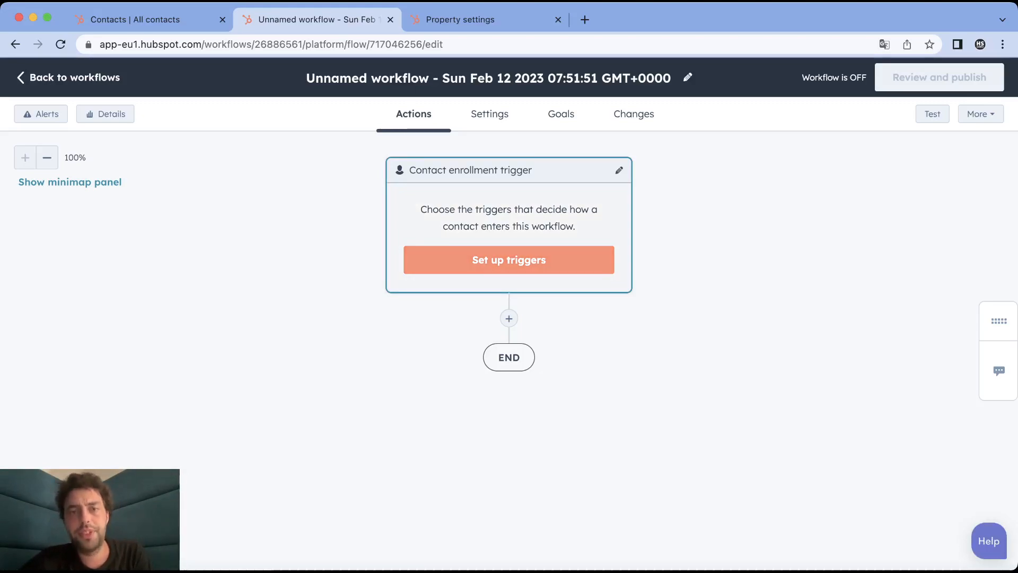
Set the workflow's enrollment trigger to the contact property WorkflowBox - EN is any of Yes and save it
{"action": "left_click", "coordinate": [508, 260]}
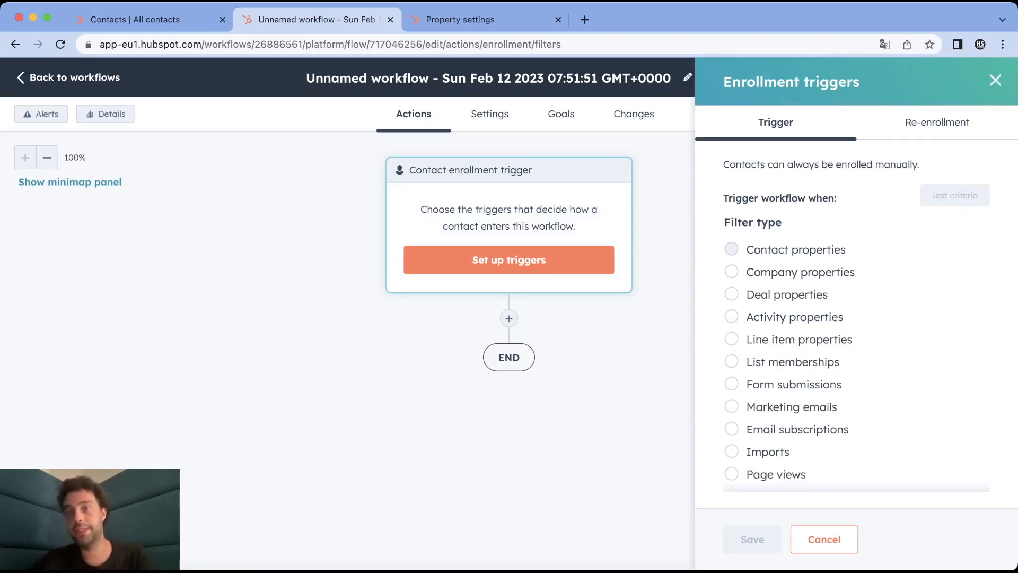
{"action": "left_click", "coordinate": [731, 248]}
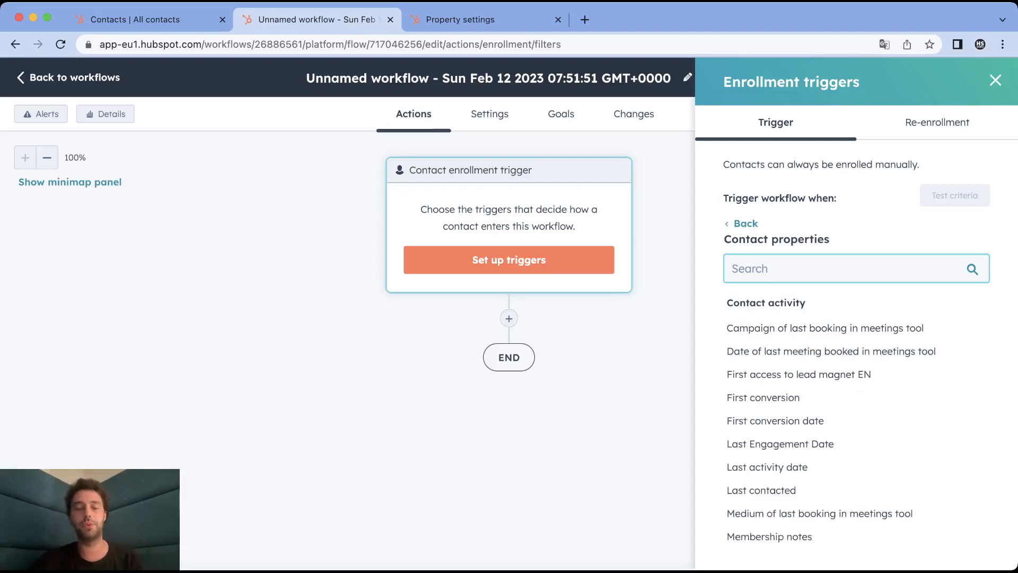
{"action": "type", "text": "w"}
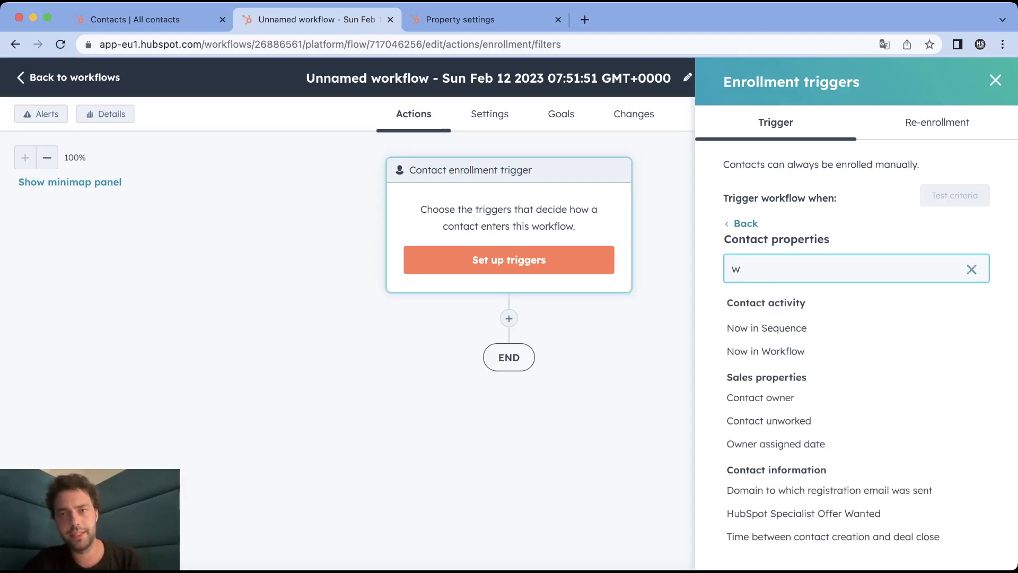
{"action": "type", "text": "orkflo"}
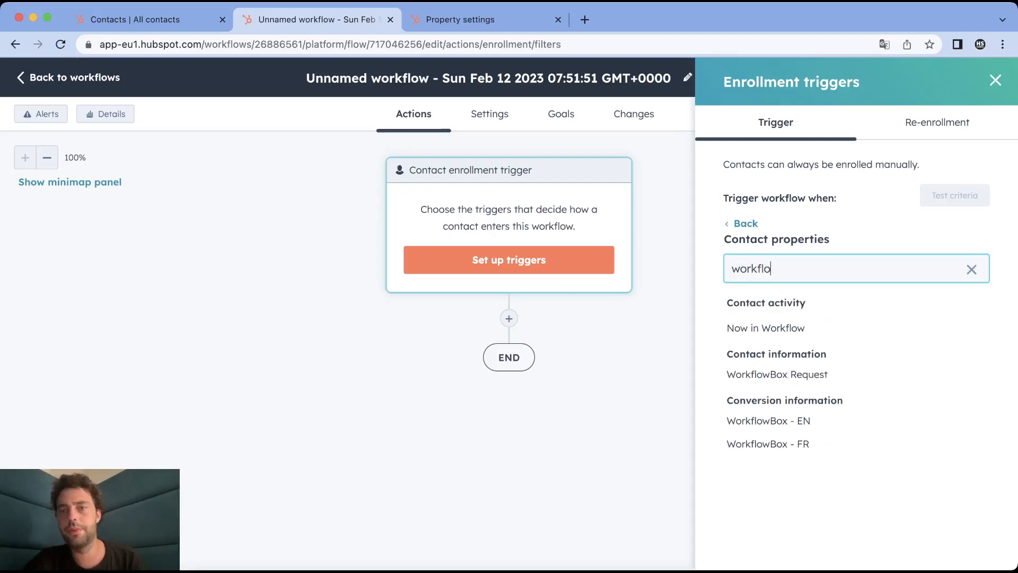
{"action": "left_click", "coordinate": [767, 421]}
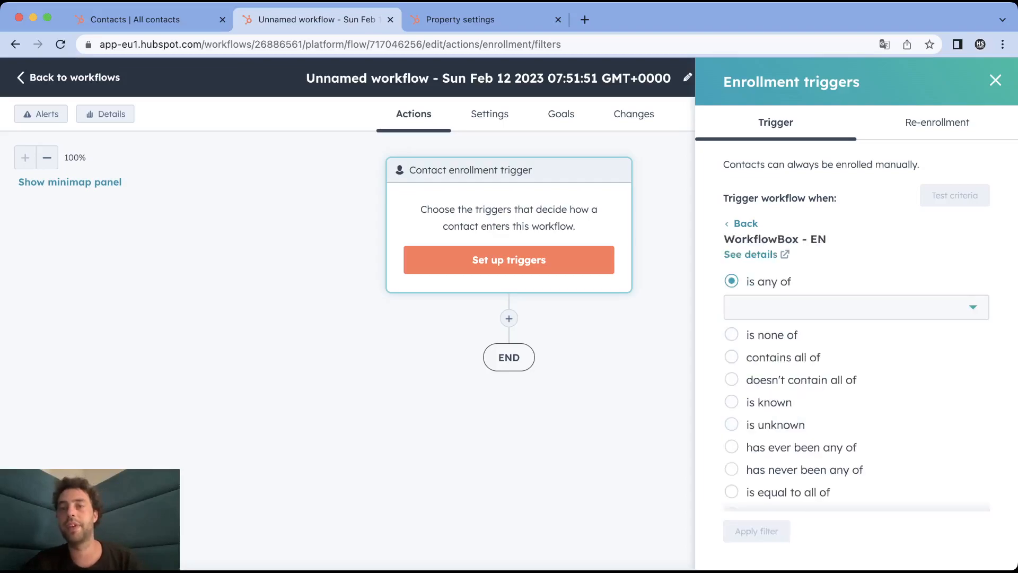
{"action": "left_click", "coordinate": [856, 308]}
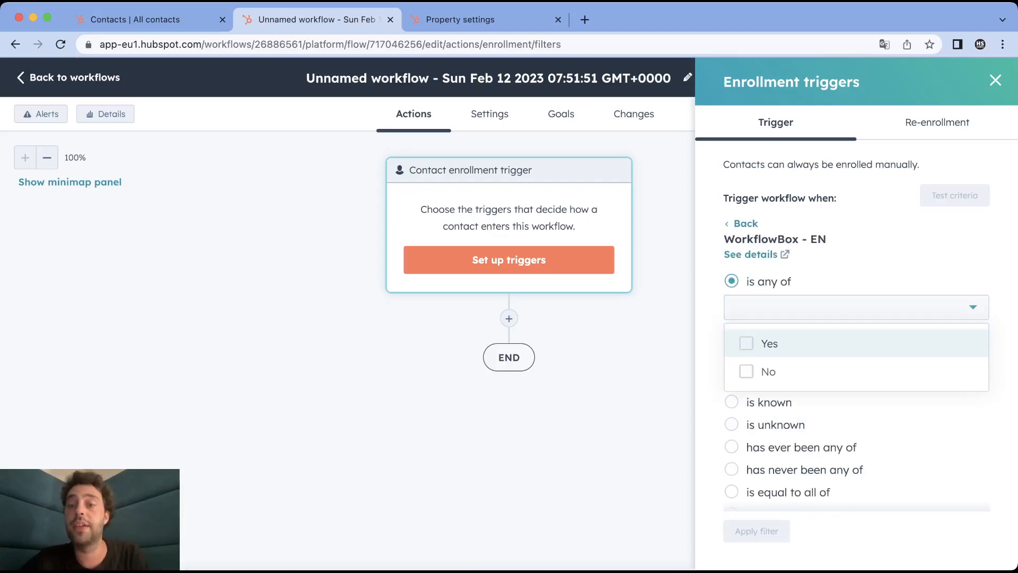
{"action": "left_click", "coordinate": [769, 343]}
{"action": "left_click", "coordinate": [756, 530]}
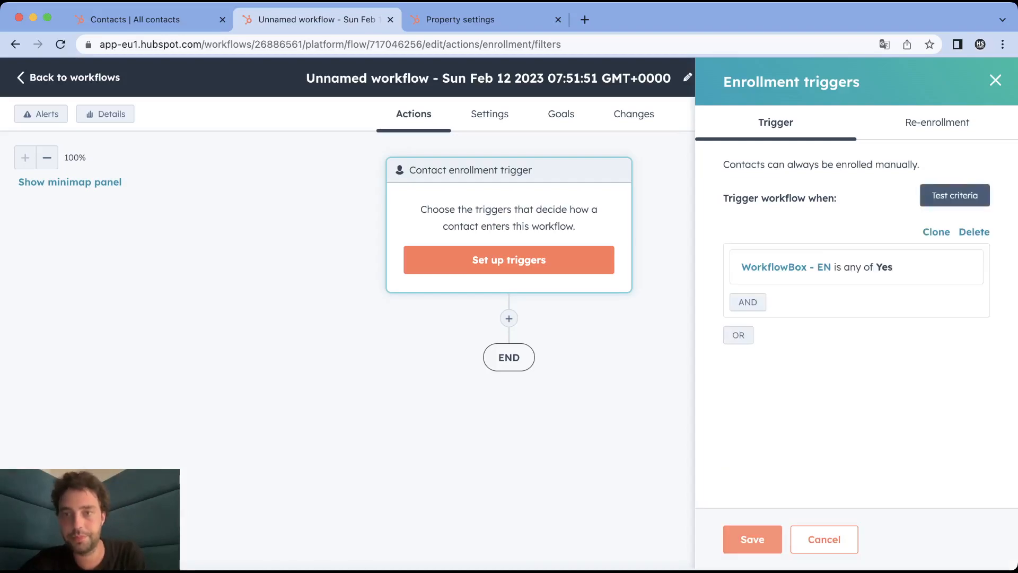
{"action": "left_click", "coordinate": [755, 535]}
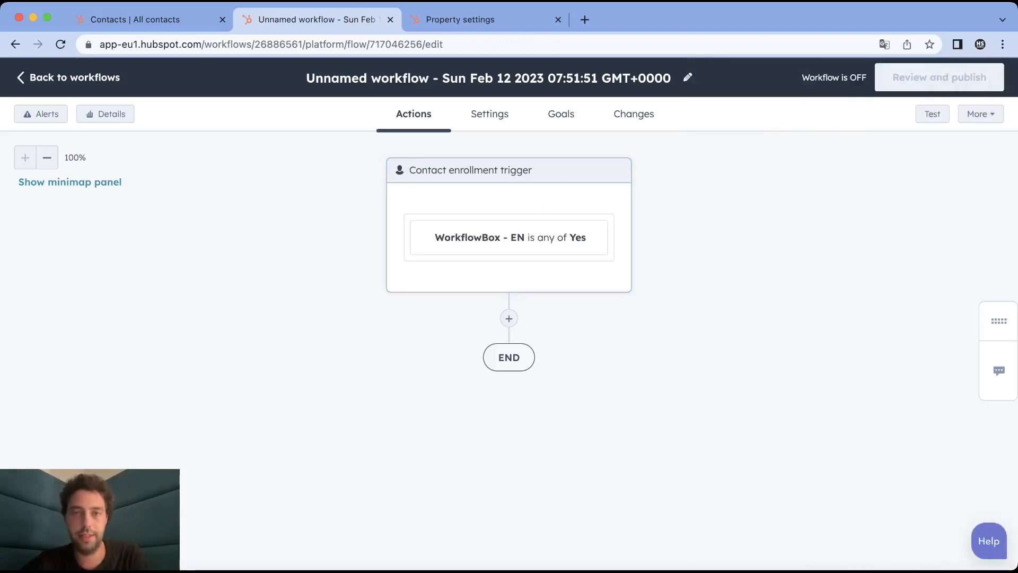
Allow contacts to re-enroll when WorkflowBox - EN is any of Yes, and save the trigger settings
{"action": "left_click", "coordinate": [537, 237]}
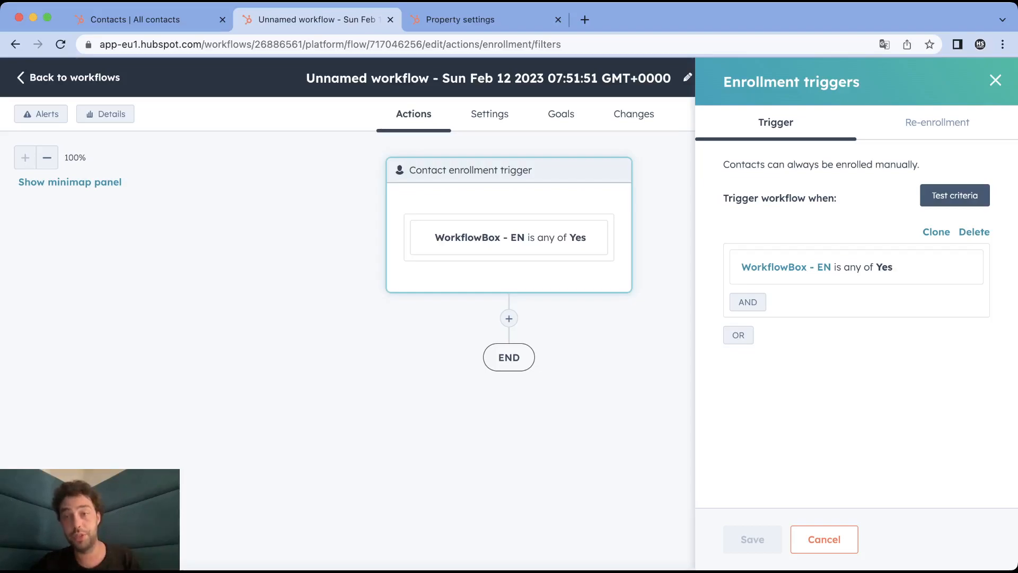
{"action": "left_click", "coordinate": [936, 122]}
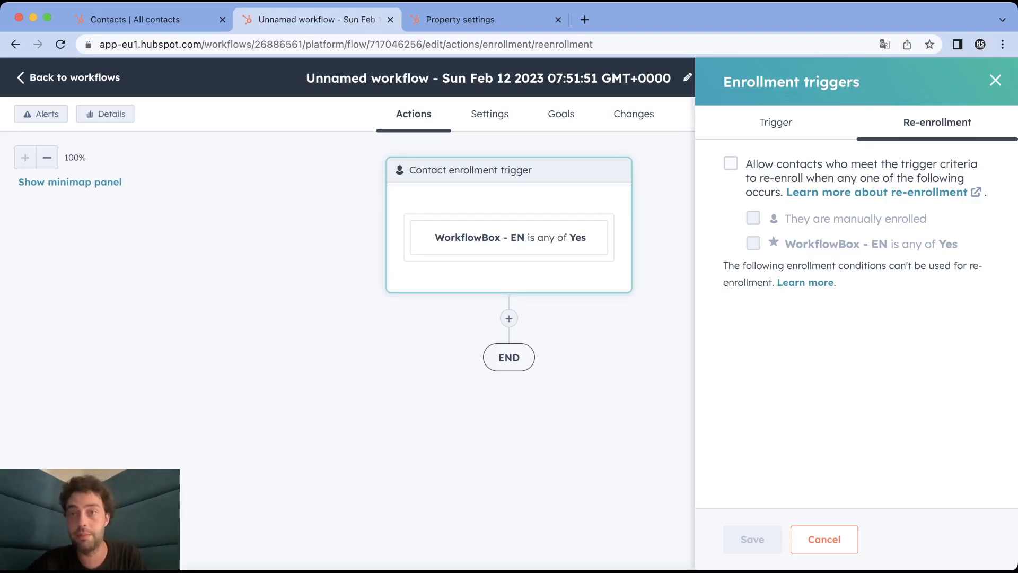
{"action": "left_click", "coordinate": [730, 164]}
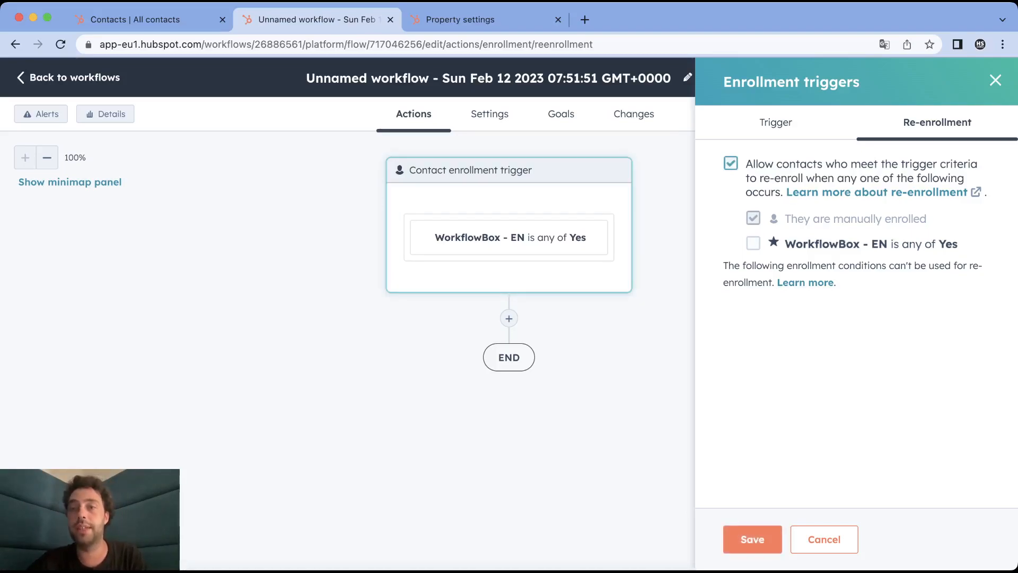
{"action": "left_click", "coordinate": [753, 243]}
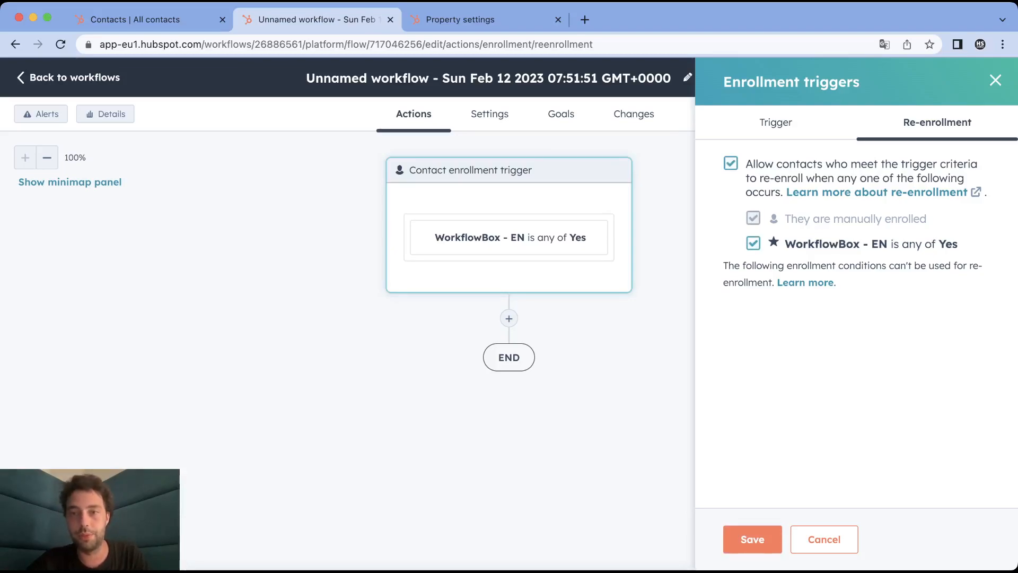
{"action": "left_click", "coordinate": [752, 538]}
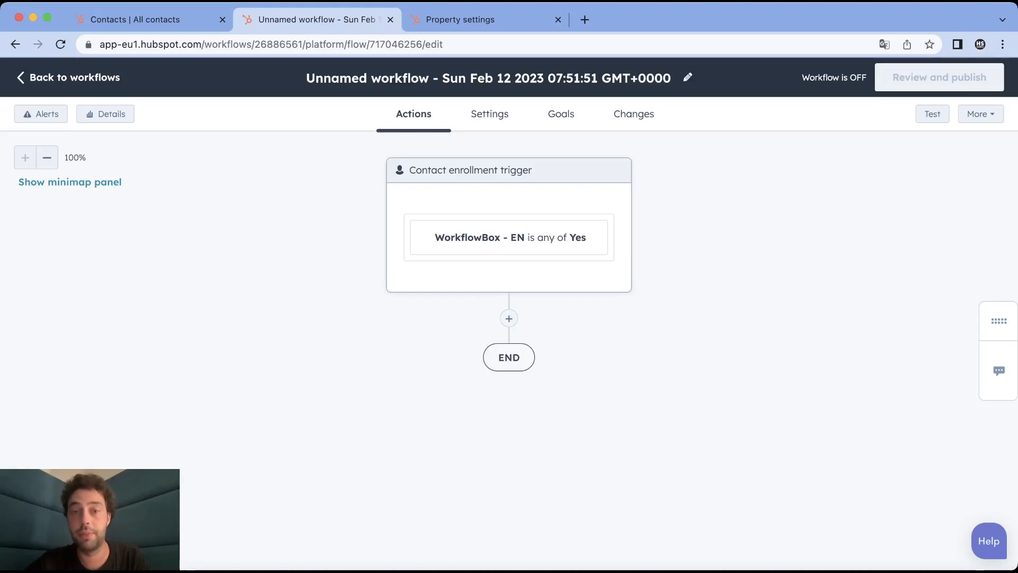
Add a Set property value action that stamps First access to lead magnet EN with the date of step
{"action": "left_click", "coordinate": [509, 318]}
{"action": "scroll", "coordinate": [857, 318], "scroll_direction": "down", "scroll_amount": 10}
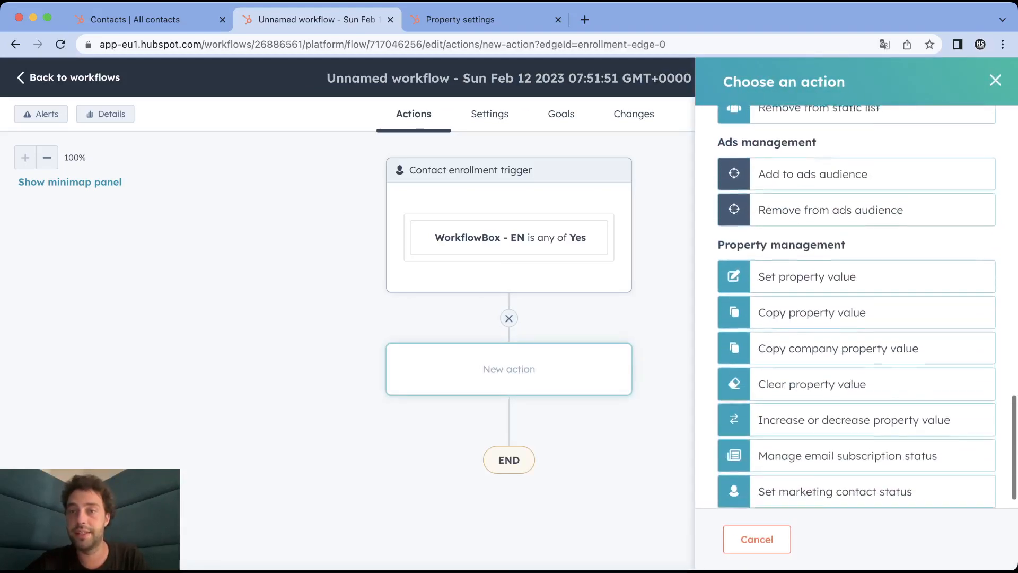
{"action": "left_click", "coordinate": [805, 250]}
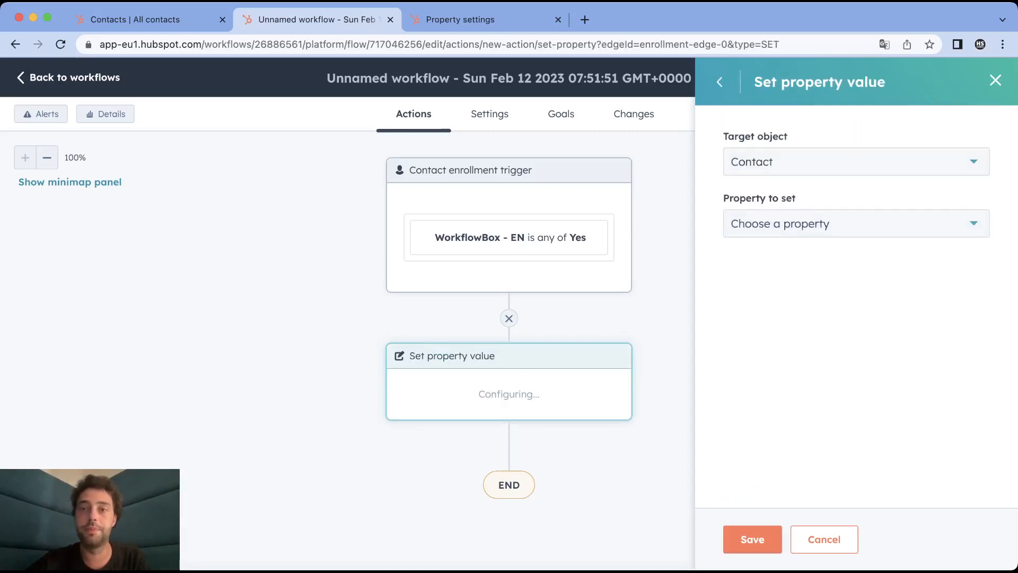
{"action": "left_click", "coordinate": [856, 224]}
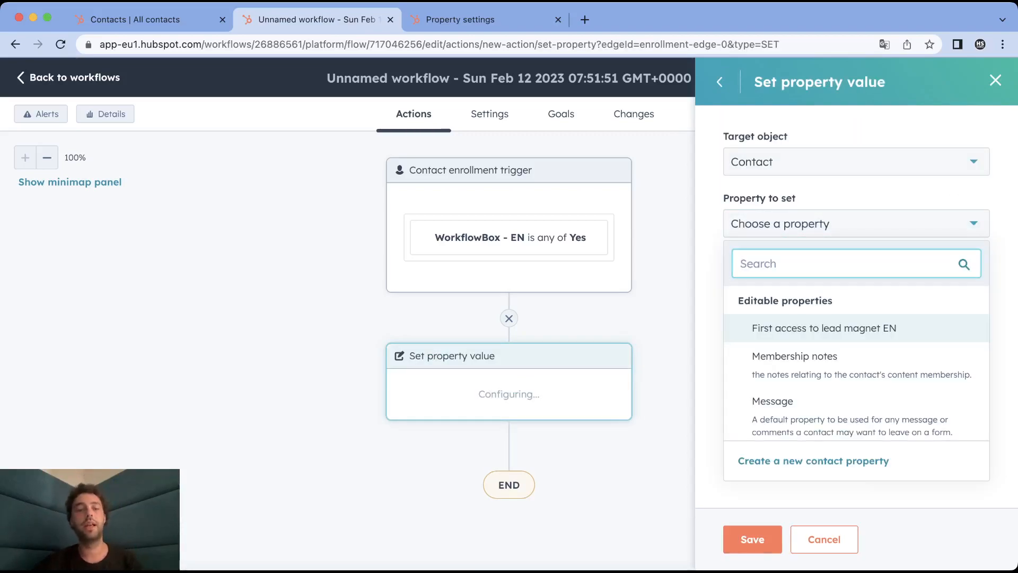
{"action": "type", "text": "first"}
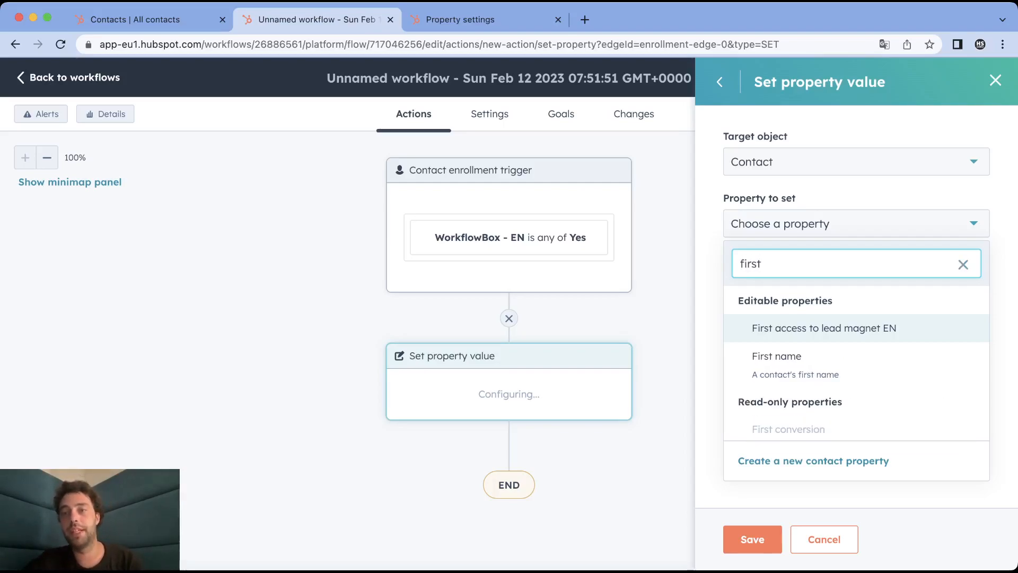
{"action": "key", "text": "Return"}
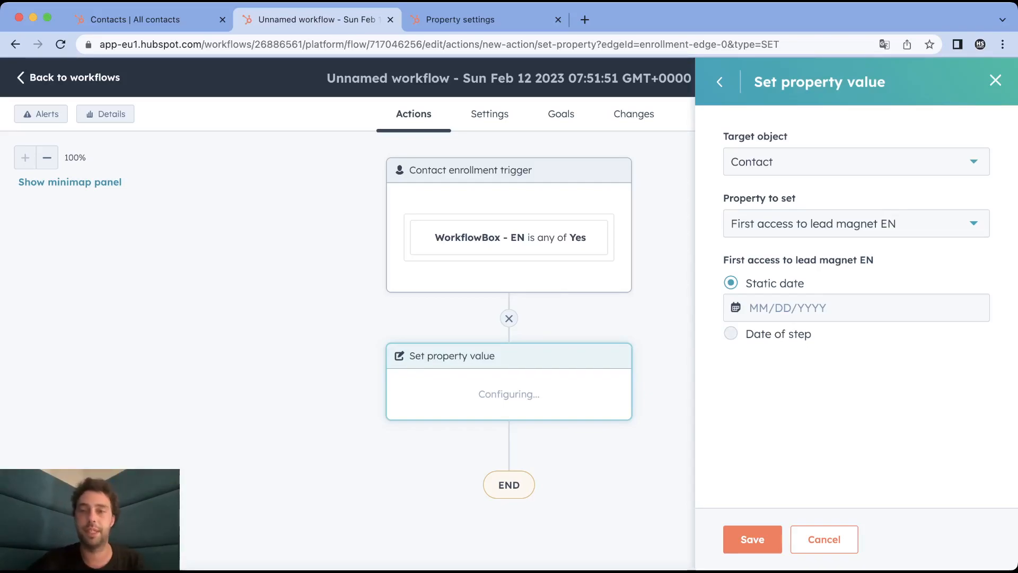
{"action": "left_click", "coordinate": [731, 333]}
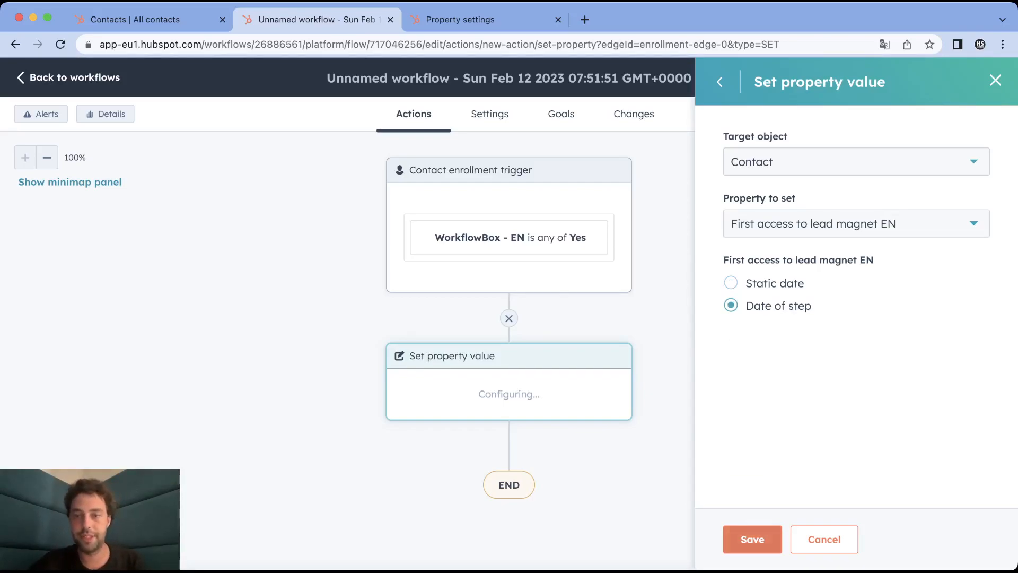
{"action": "left_click", "coordinate": [752, 539]}
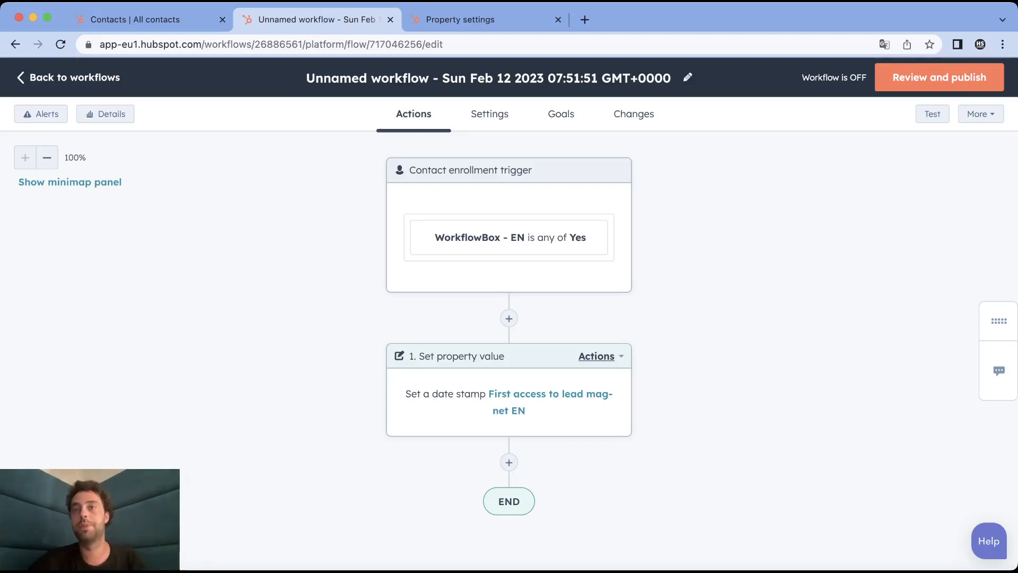
Review the workflow, choose to enroll only contacts meeting the trigger after turning it on, and turn the workflow on
{"action": "left_click", "coordinate": [938, 77]}
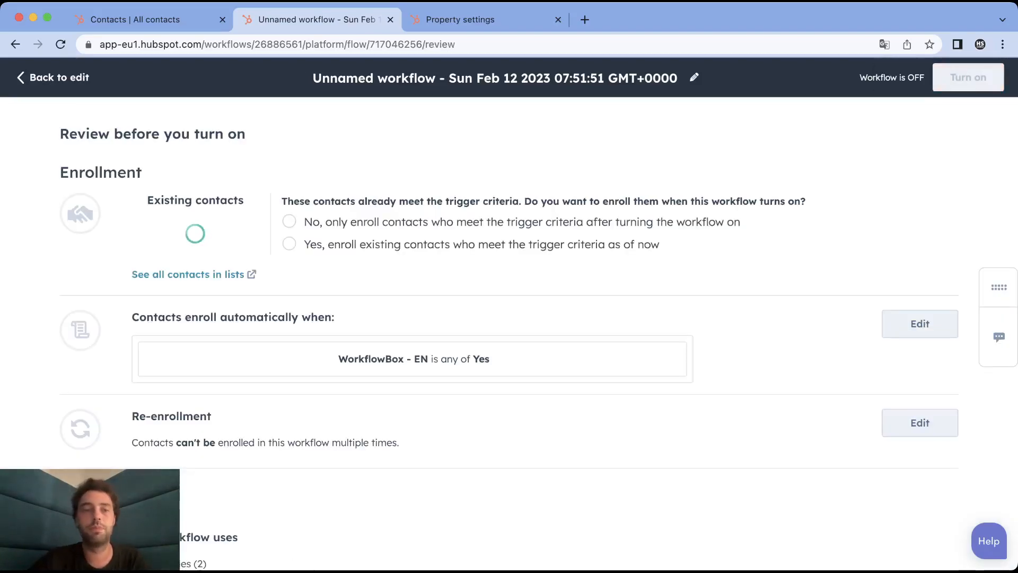
{"action": "scroll", "coordinate": [509, 318], "scroll_direction": "down", "scroll_amount": 2}
{"action": "scroll", "coordinate": [508, 334], "scroll_direction": "down", "scroll_amount": 5}
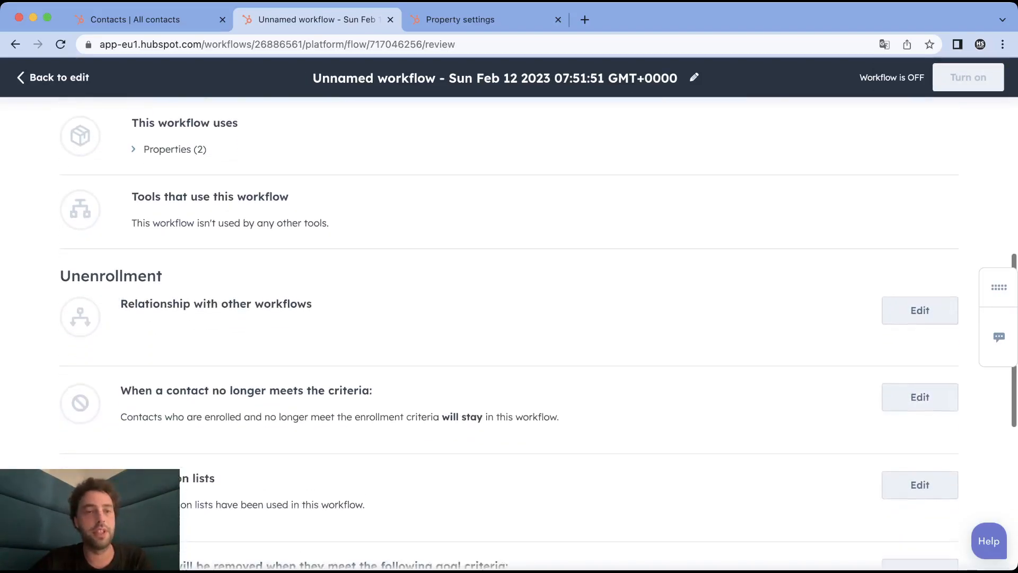
{"action": "scroll", "coordinate": [508, 334], "scroll_direction": "up", "scroll_amount": 7}
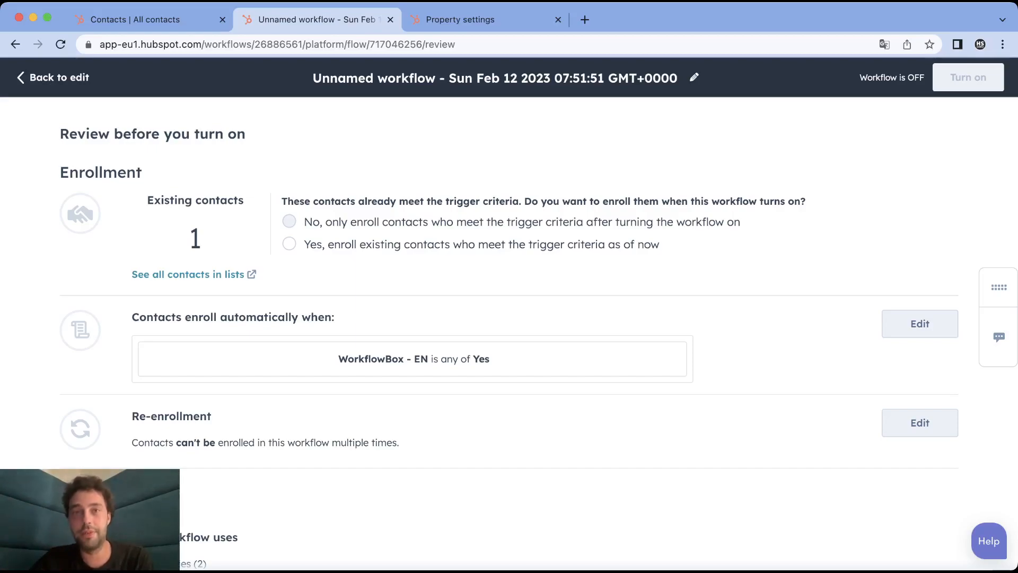
{"action": "left_click", "coordinate": [289, 222]}
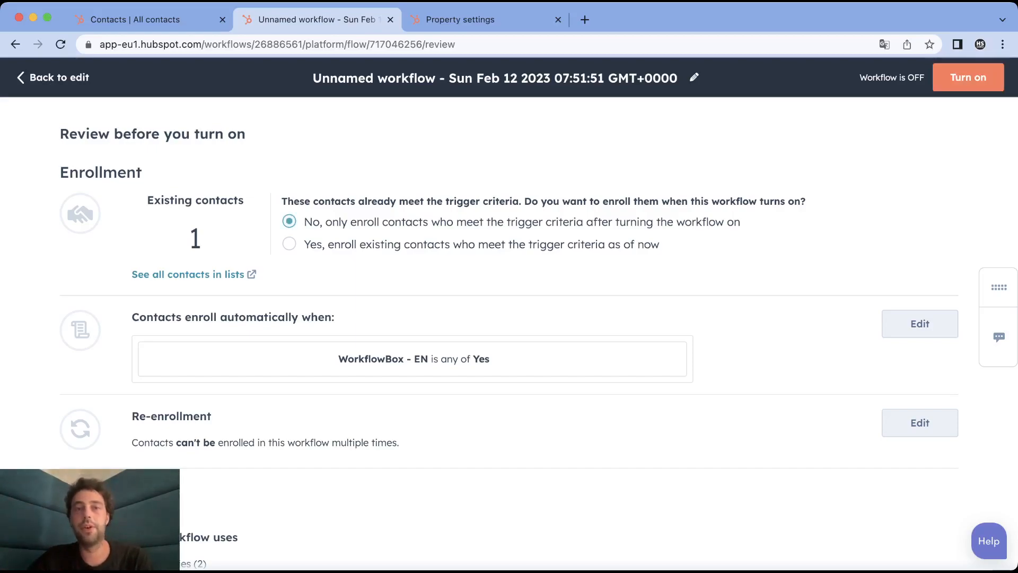
{"action": "left_click", "coordinate": [968, 77]}
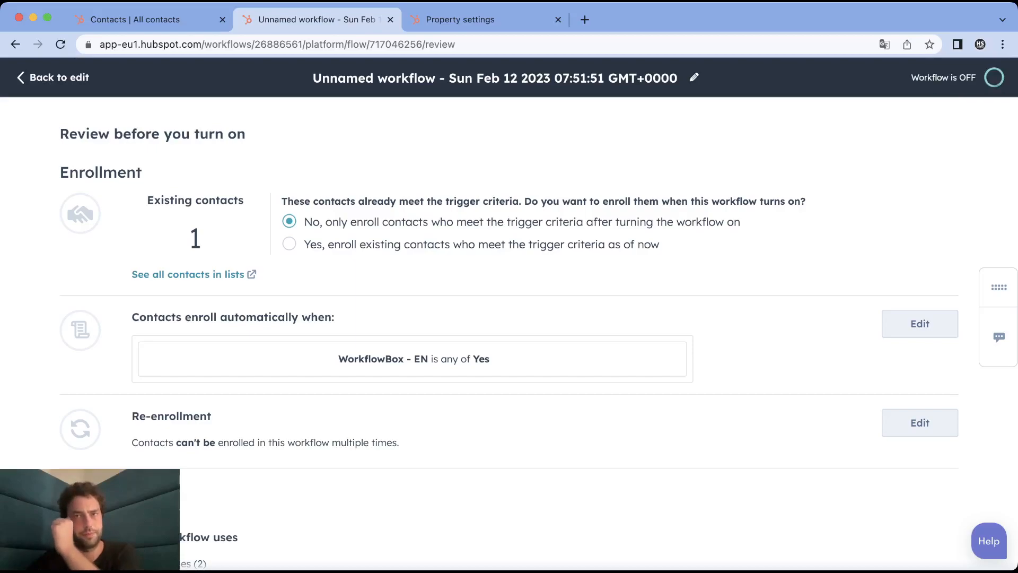